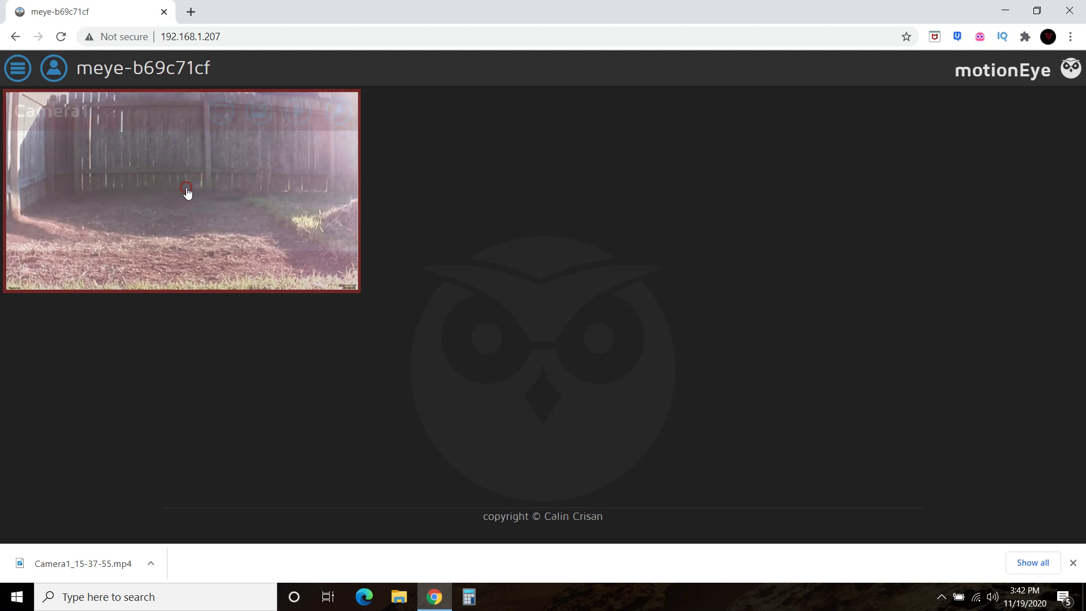
{"action": "mouse_move", "coordinate": [182, 191]}
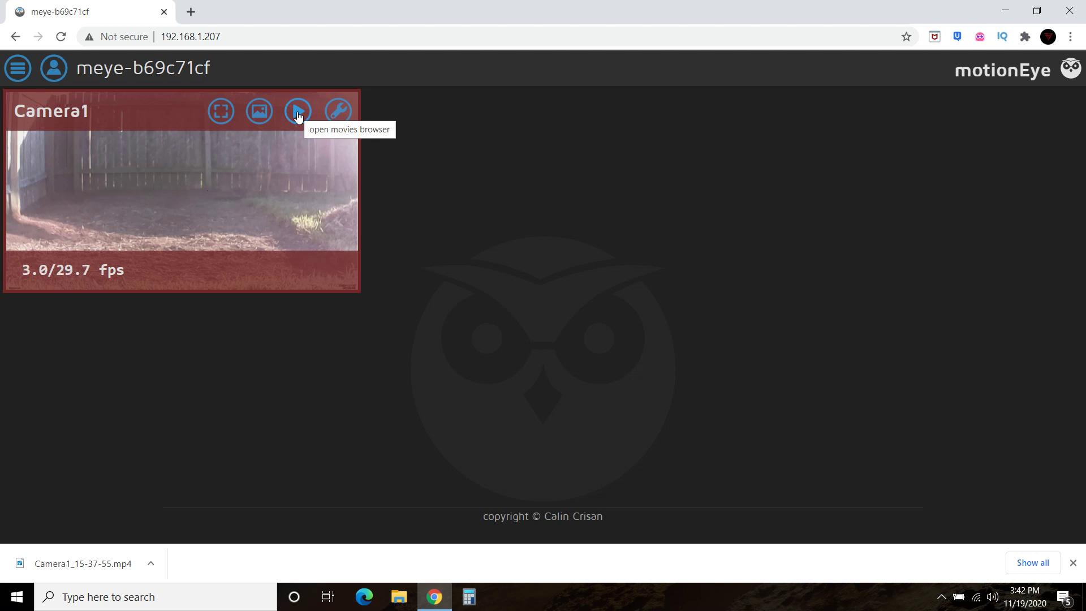
Download the recorded clip 15-41-46.mp4 from Camera1's movie list and show it in Downloads.
{"action": "left_click", "coordinate": [298, 113]}
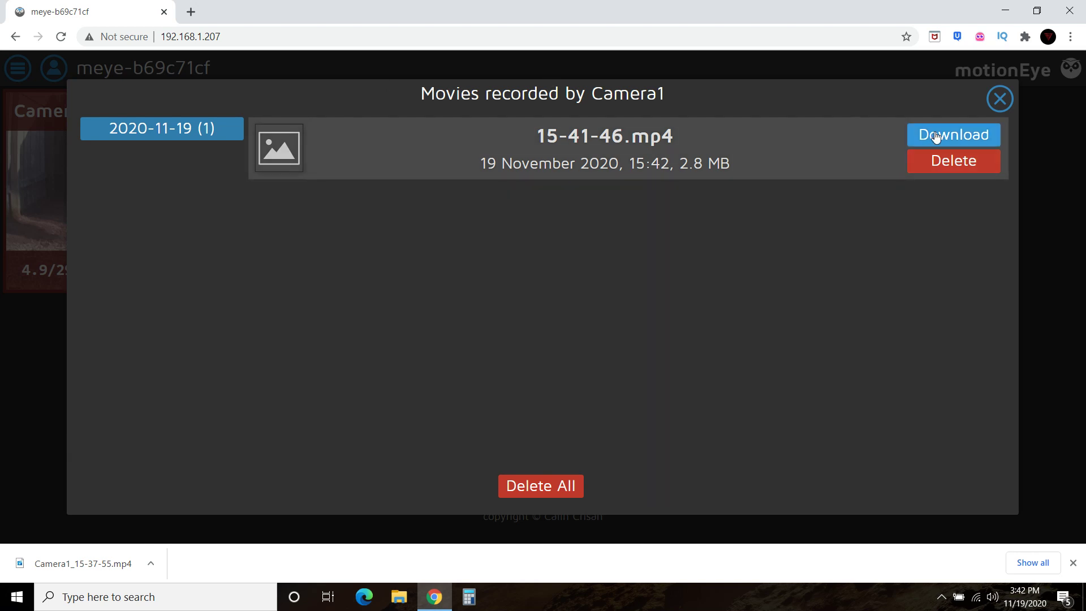
{"action": "left_click", "coordinate": [937, 138]}
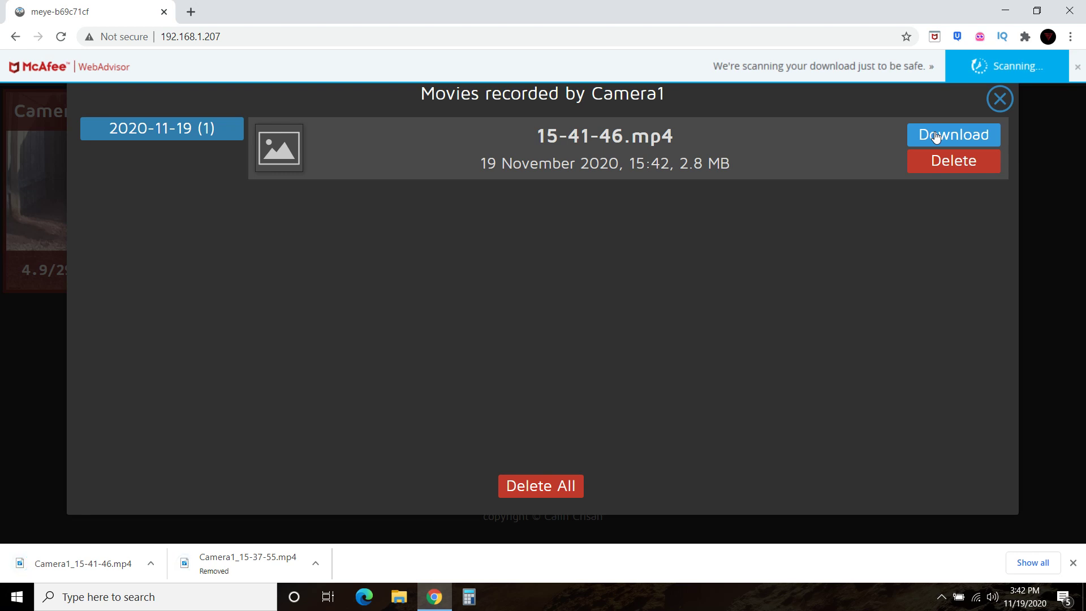
{"action": "left_click", "coordinate": [152, 565]}
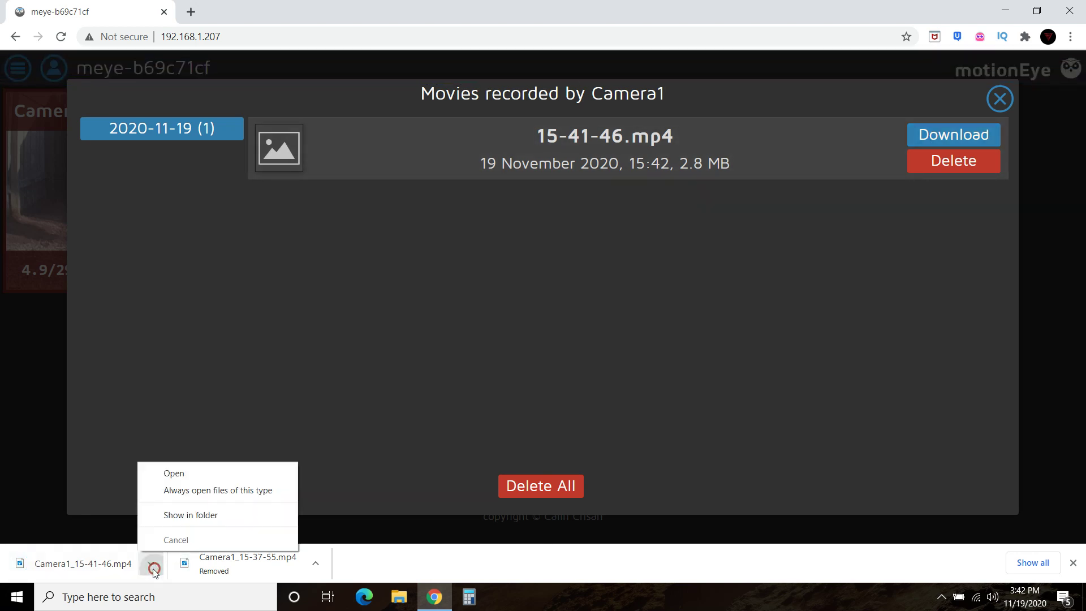
{"action": "left_click", "coordinate": [175, 518]}
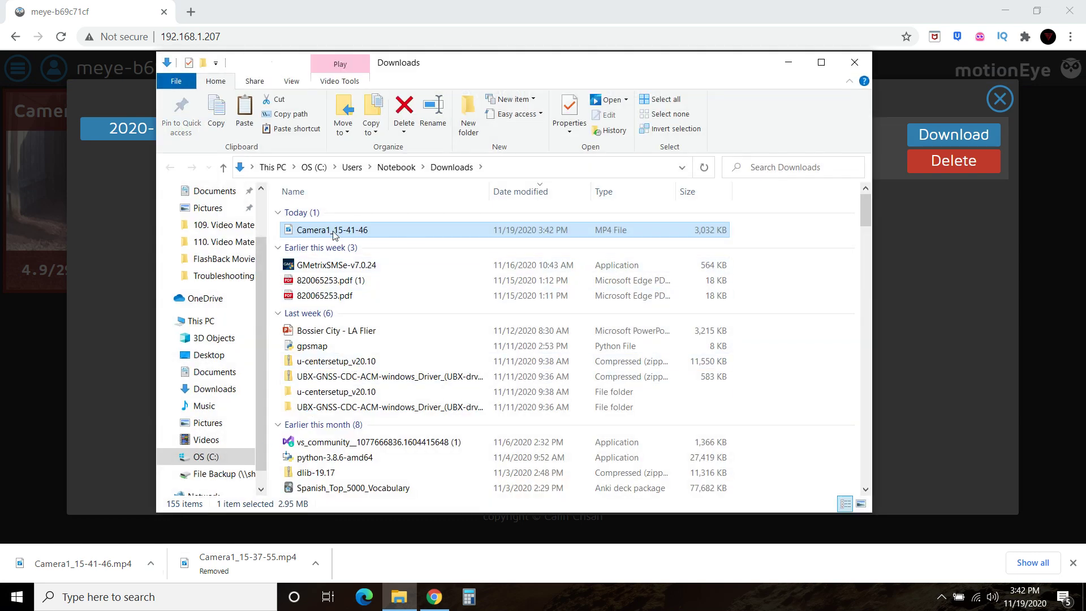
Play the downloaded Camera1_15-41-46 clip in Movies & TV, then leave the player.
{"action": "double_click", "coordinate": [334, 231]}
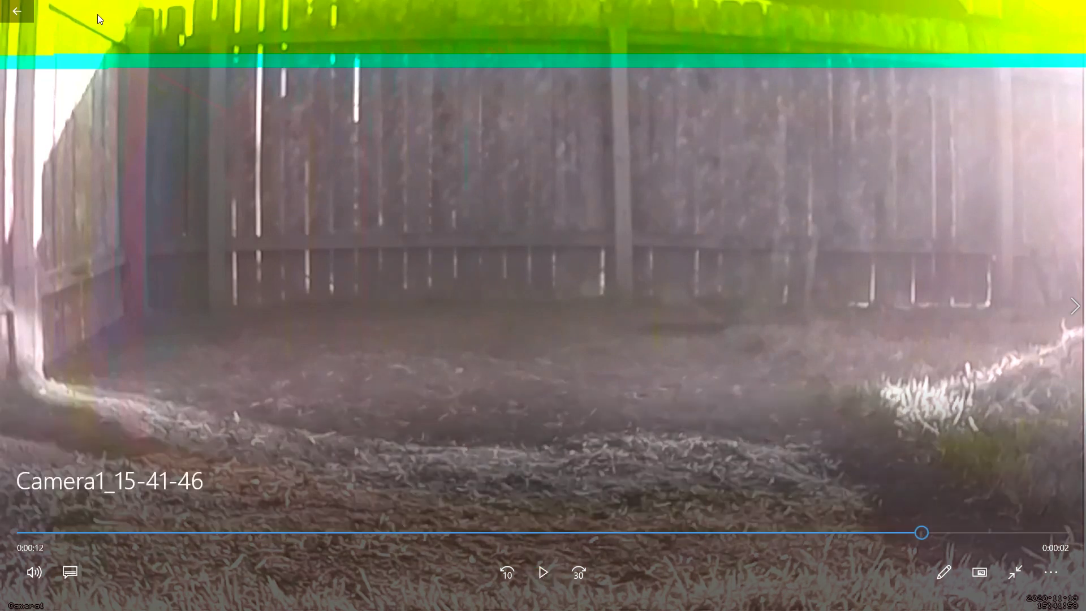
{"action": "left_click", "coordinate": [10, 17]}
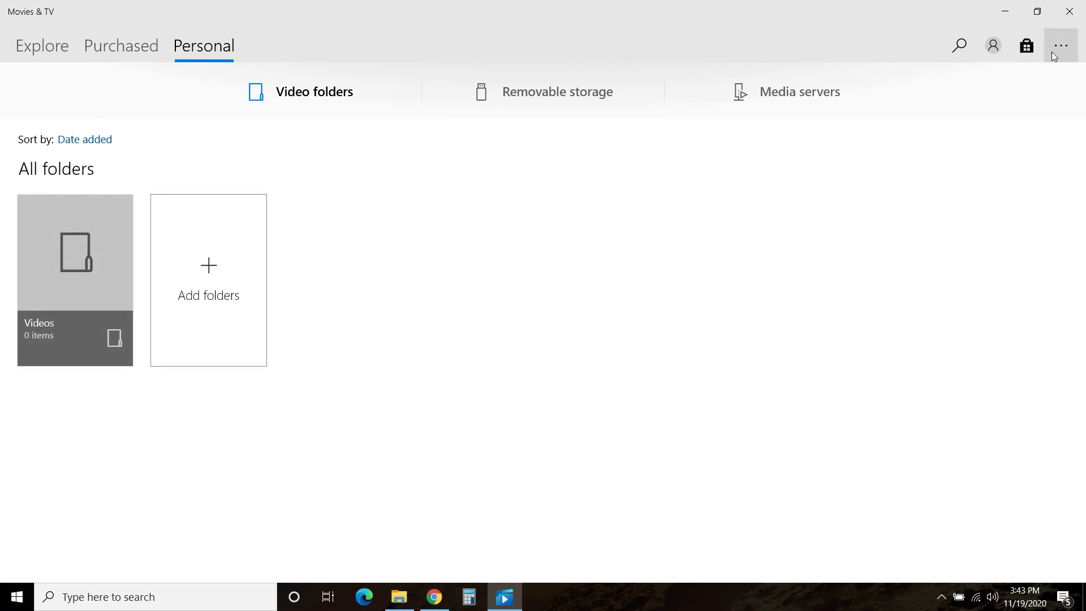
Delete Camera1_15-41-46 from Downloads and delete its recording from the camera's movie list.
{"action": "left_click", "coordinate": [1069, 11]}
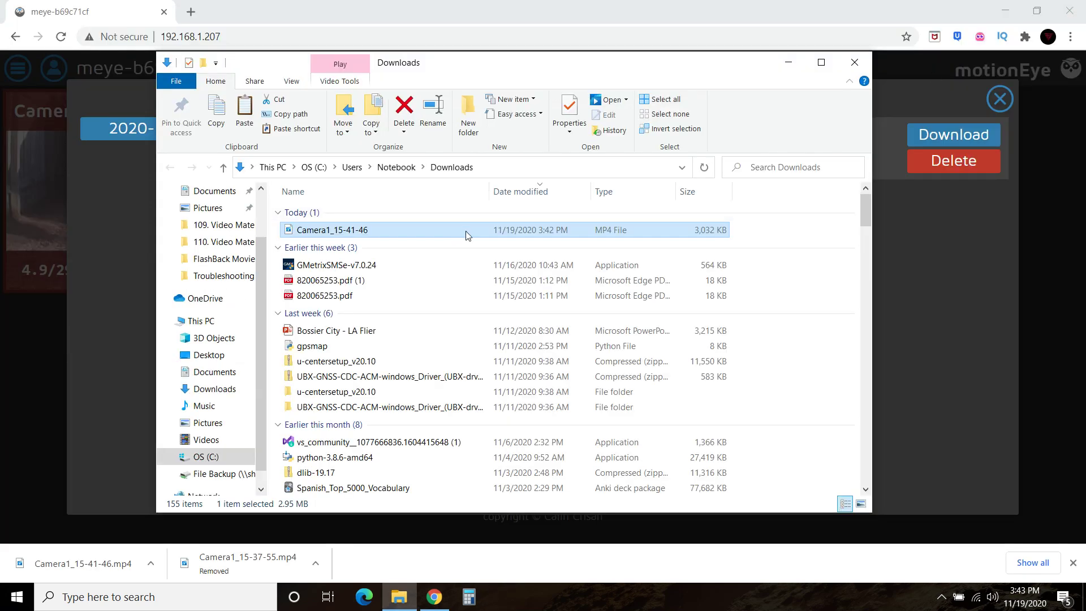
{"action": "key", "text": "Delete"}
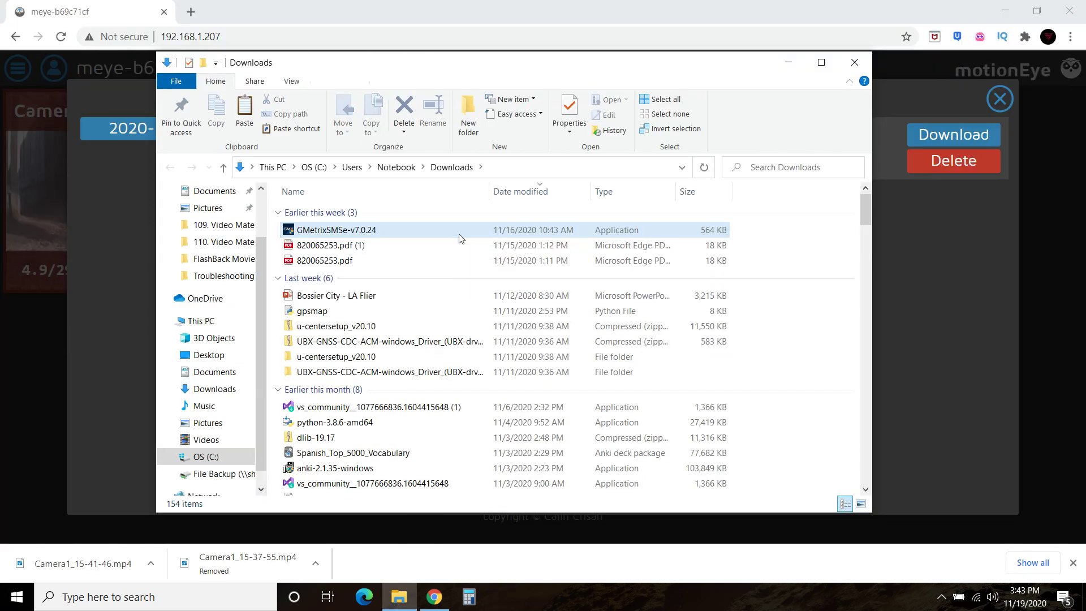
{"action": "left_click", "coordinate": [879, 102]}
{"action": "left_click", "coordinate": [947, 161]}
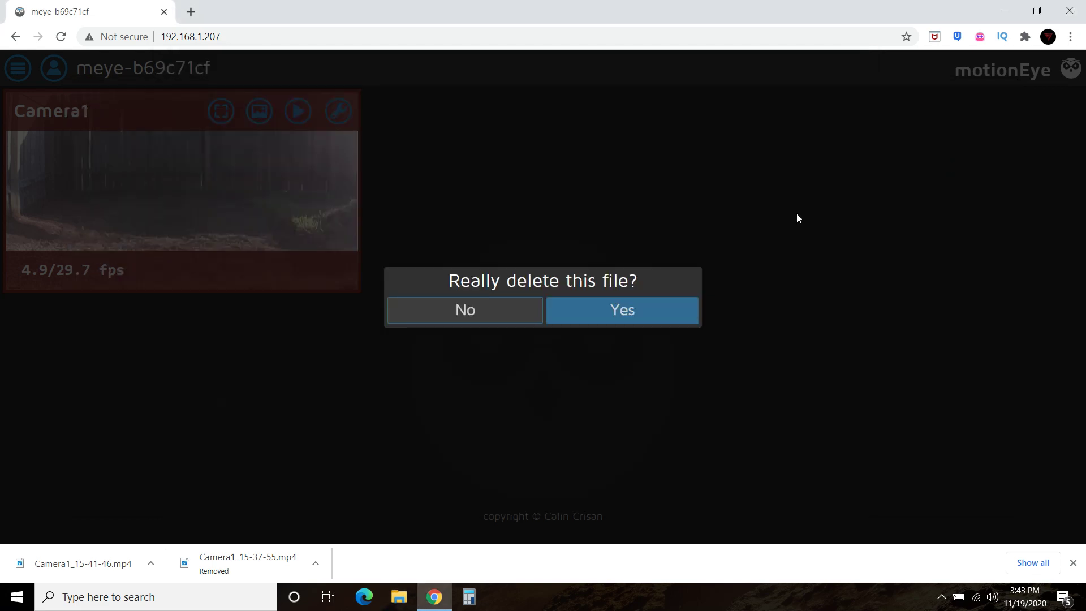
{"action": "left_click", "coordinate": [604, 312]}
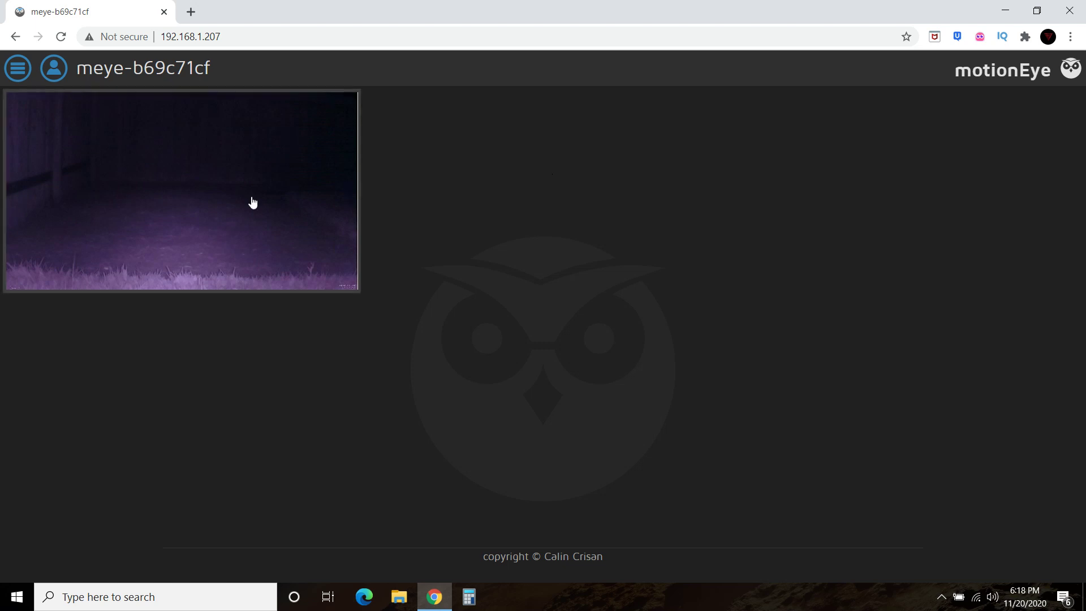
{"action": "mouse_move", "coordinate": [182, 191]}
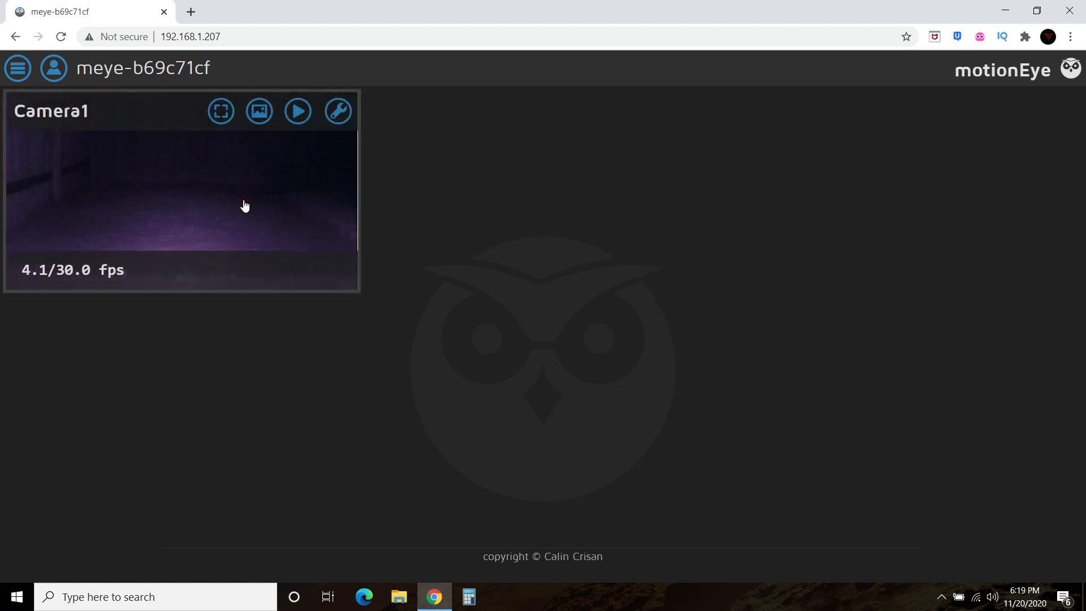
Check that Camera1's movie list is empty and dismiss it.
{"action": "left_click", "coordinate": [302, 110]}
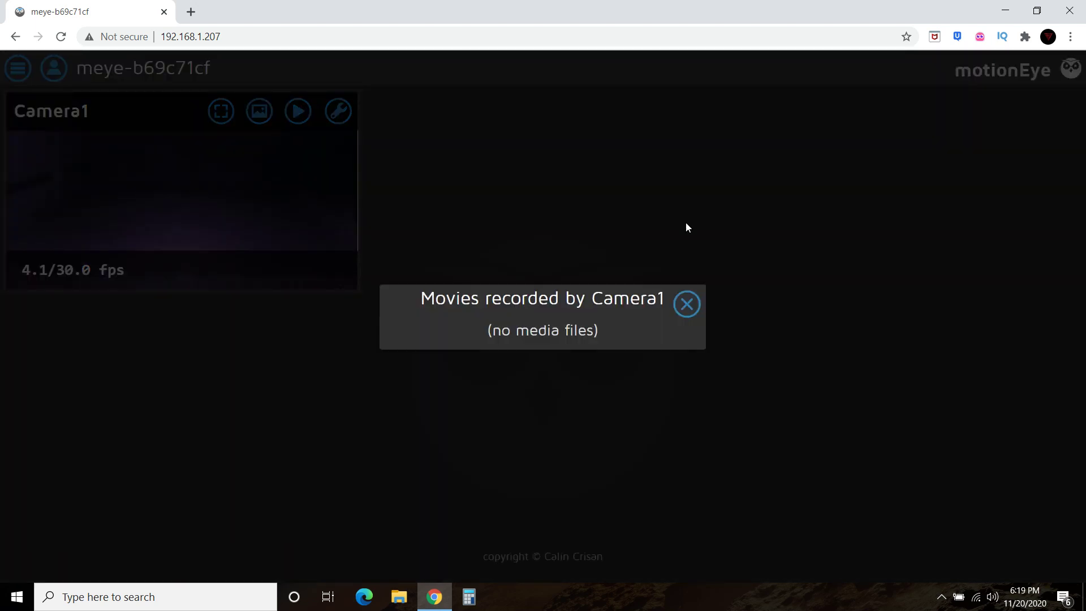
{"action": "left_click", "coordinate": [688, 303]}
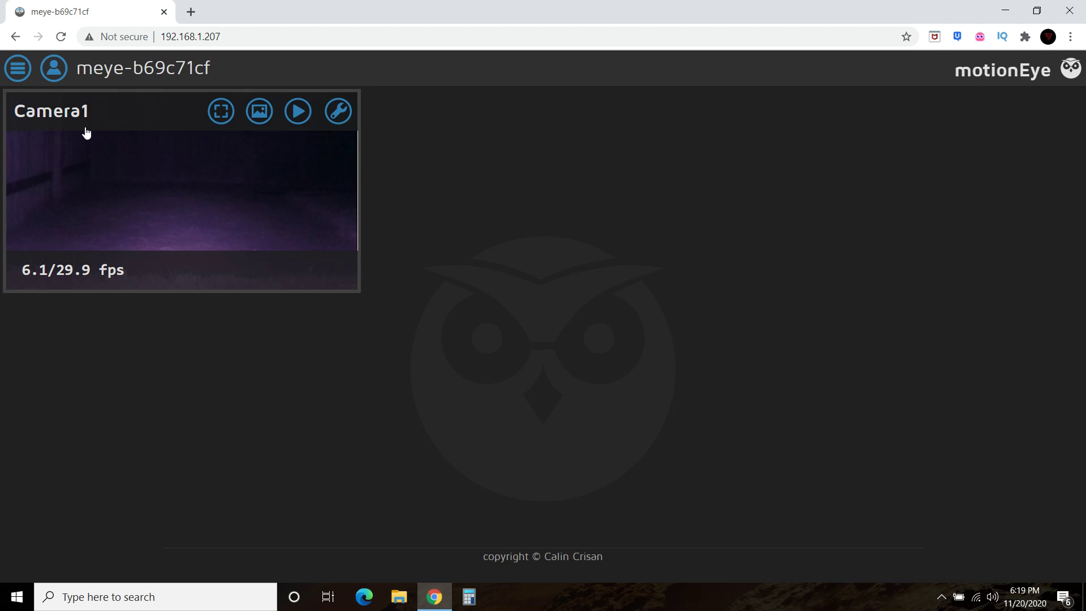
Bring up Camera1's settings and expand the Motion Detection section.
{"action": "left_click", "coordinate": [19, 69]}
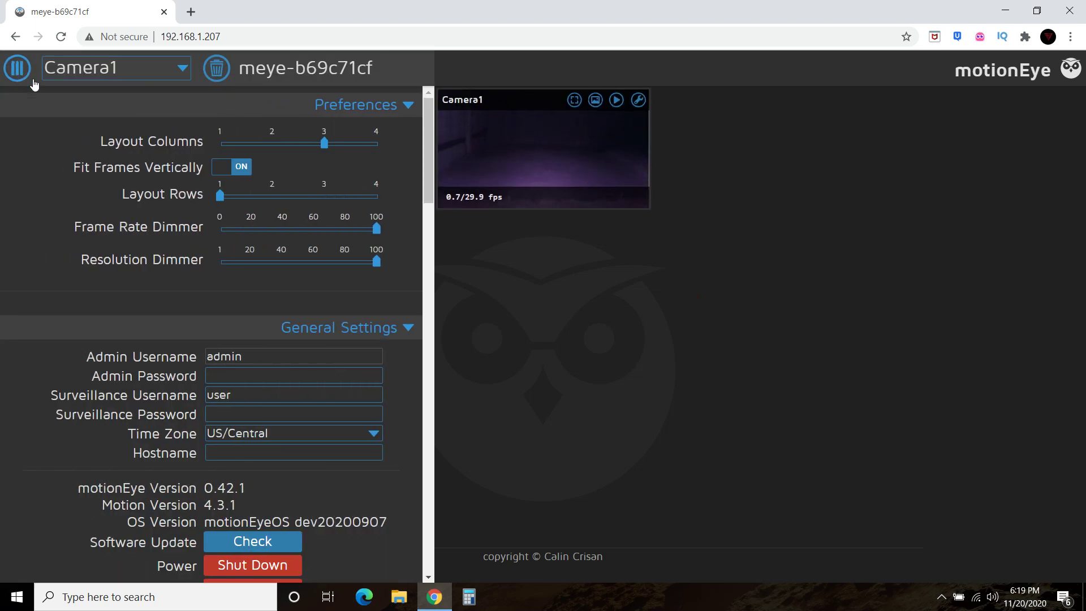
{"action": "scroll", "coordinate": [154, 305], "scroll_direction": "down", "scroll_amount": 1}
{"action": "scroll", "coordinate": [154, 303], "scroll_direction": "down", "scroll_amount": 2}
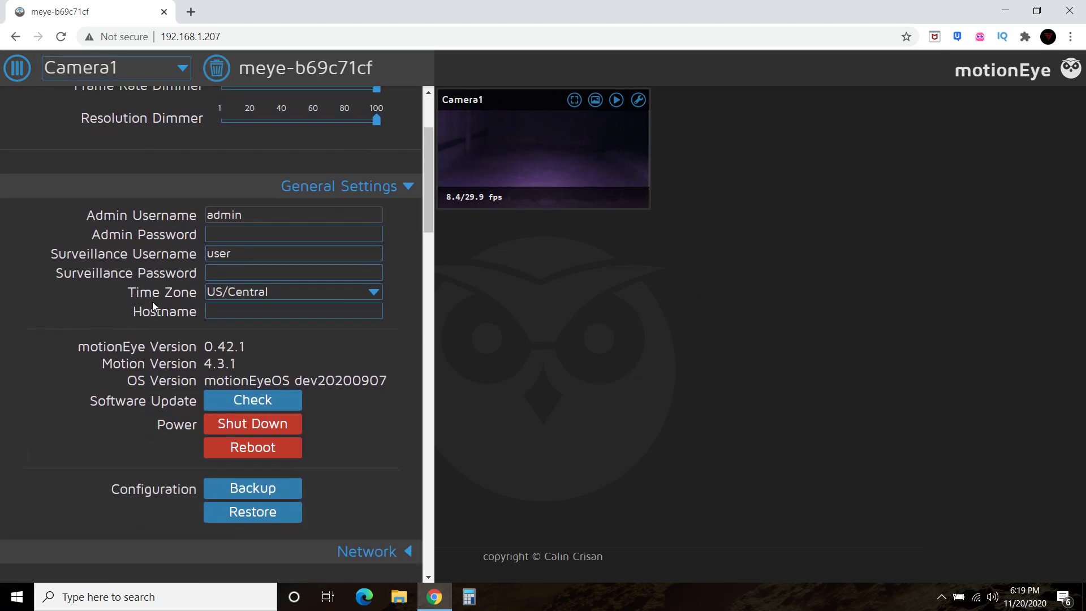
{"action": "scroll", "coordinate": [152, 303], "scroll_direction": "down", "scroll_amount": 2}
{"action": "scroll", "coordinate": [153, 304], "scroll_direction": "down", "scroll_amount": 1}
{"action": "scroll", "coordinate": [152, 304], "scroll_direction": "down", "scroll_amount": 2}
{"action": "scroll", "coordinate": [153, 303], "scroll_direction": "down", "scroll_amount": 2}
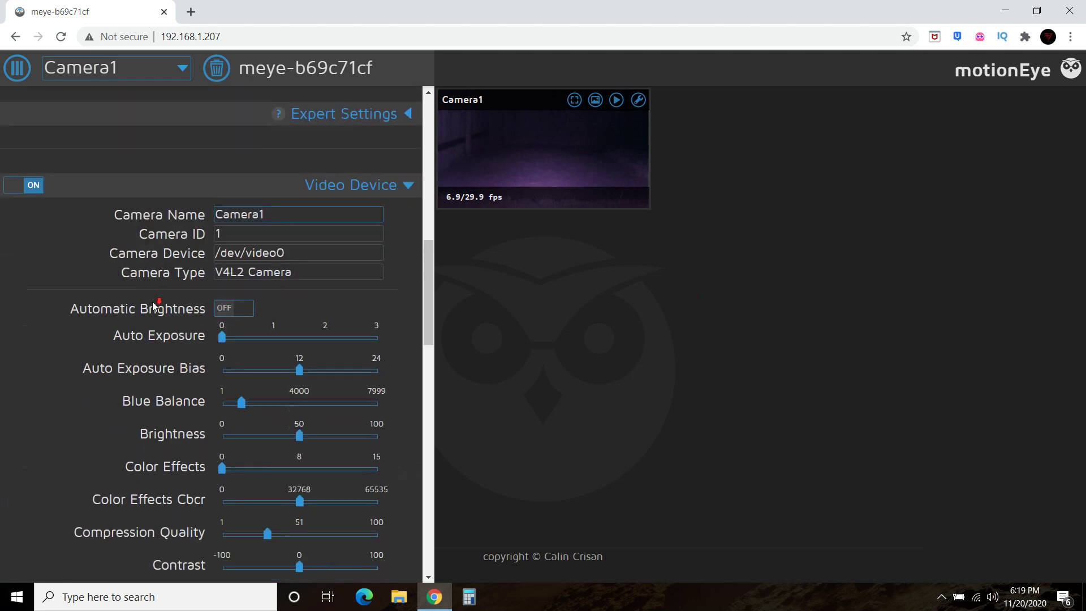
{"action": "scroll", "coordinate": [153, 302], "scroll_direction": "down", "scroll_amount": 1}
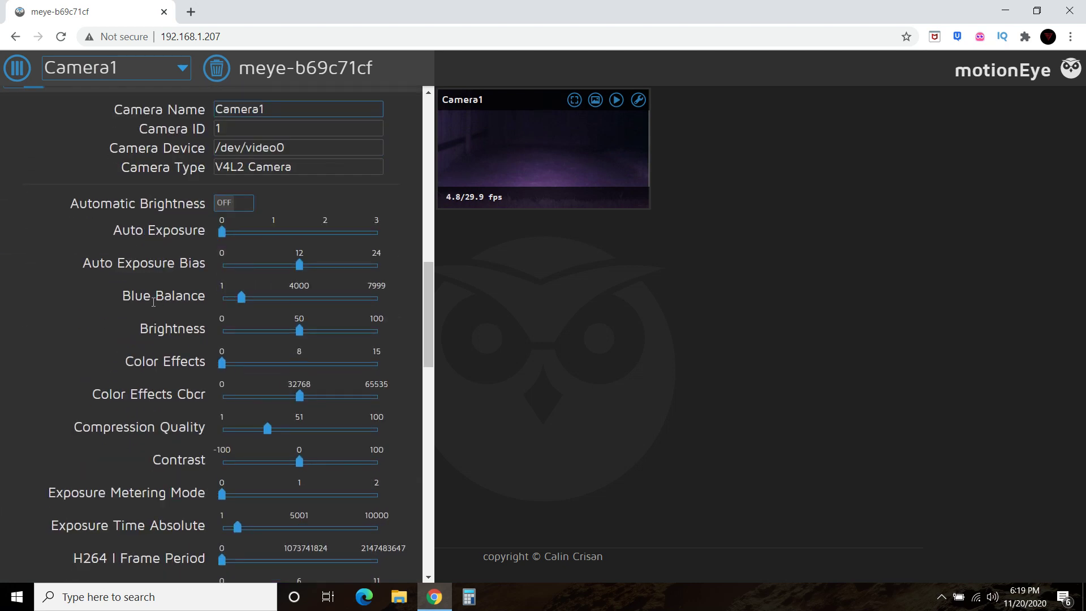
{"action": "scroll", "coordinate": [154, 299], "scroll_direction": "down", "scroll_amount": 1}
{"action": "scroll", "coordinate": [154, 300], "scroll_direction": "down", "scroll_amount": 1}
{"action": "scroll", "coordinate": [153, 300], "scroll_direction": "down", "scroll_amount": 5}
{"action": "scroll", "coordinate": [153, 299], "scroll_direction": "down", "scroll_amount": 3}
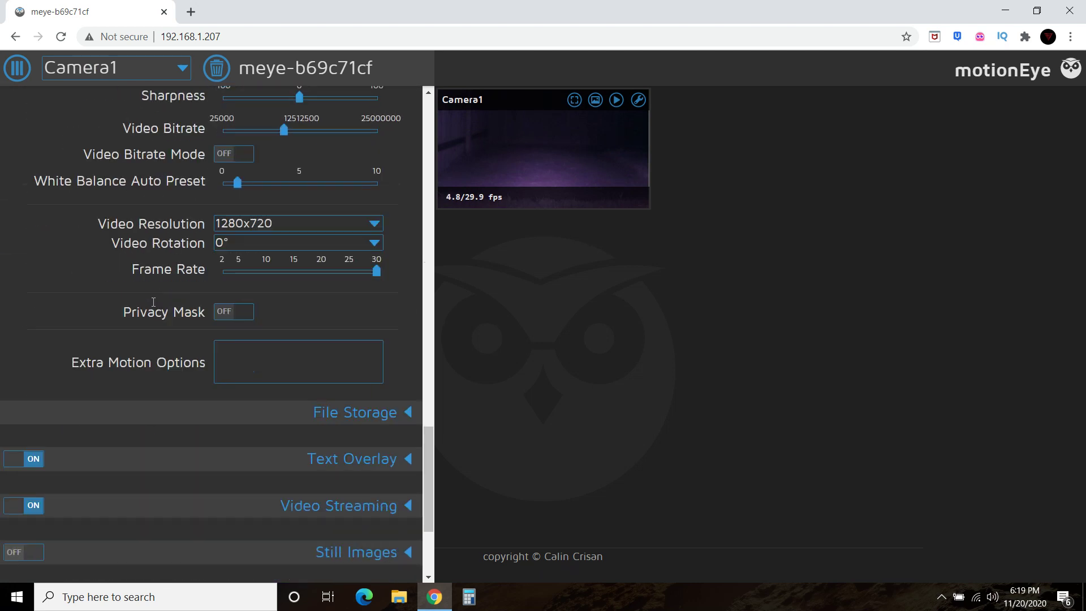
{"action": "scroll", "coordinate": [154, 302], "scroll_direction": "down", "scroll_amount": 2}
{"action": "scroll", "coordinate": [154, 302], "scroll_direction": "down", "scroll_amount": 1}
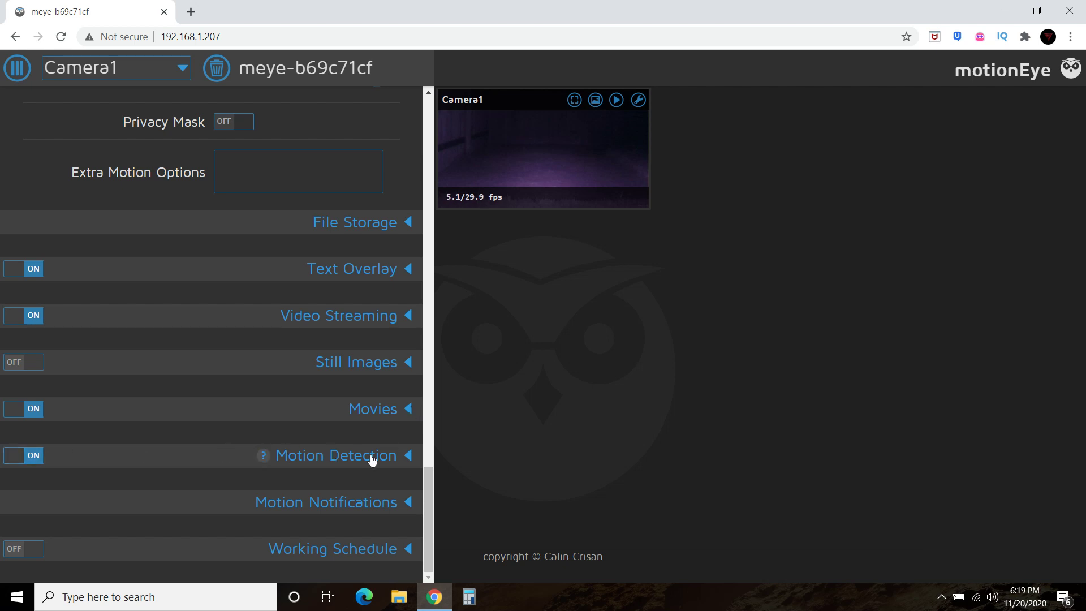
{"action": "left_click", "coordinate": [405, 454]}
{"action": "scroll", "coordinate": [360, 427], "scroll_direction": "down", "scroll_amount": 2}
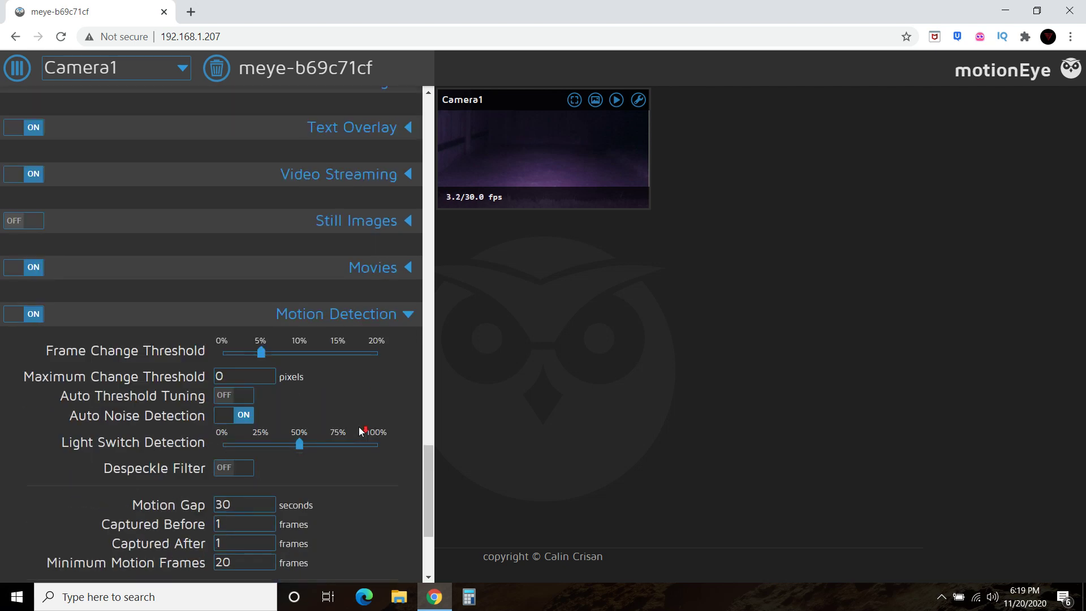
{"action": "scroll", "coordinate": [359, 427], "scroll_direction": "down", "scroll_amount": 1}
{"action": "scroll", "coordinate": [359, 427], "scroll_direction": "down", "scroll_amount": 1}
{"action": "scroll", "coordinate": [359, 427], "scroll_direction": "down", "scroll_amount": 1}
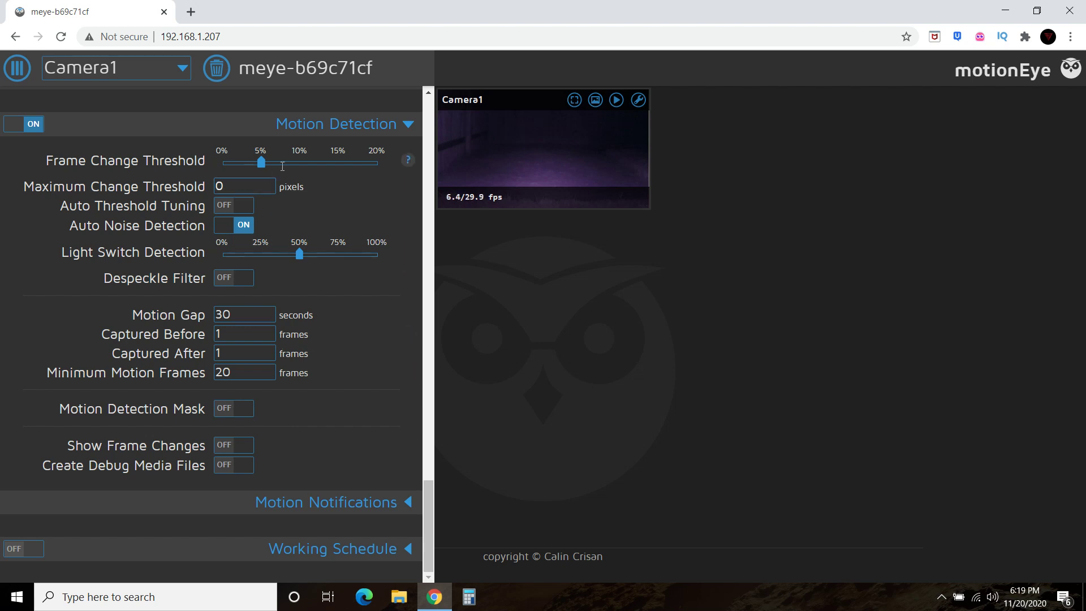
Set the Frame Change Threshold to 20% and apply the change.
{"action": "left_click", "coordinate": [375, 161]}
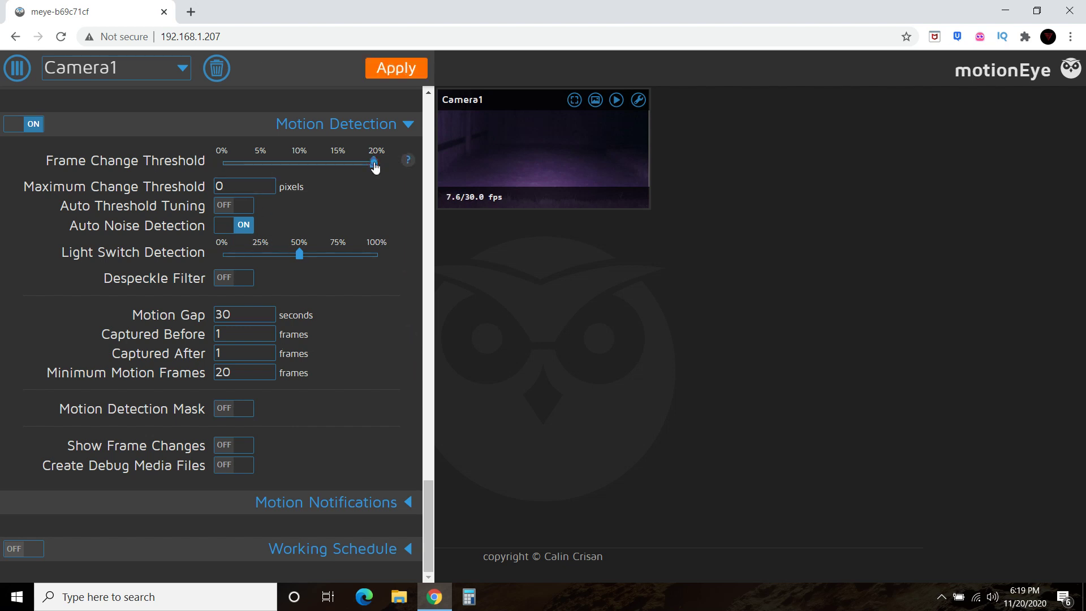
{"action": "left_click", "coordinate": [404, 68]}
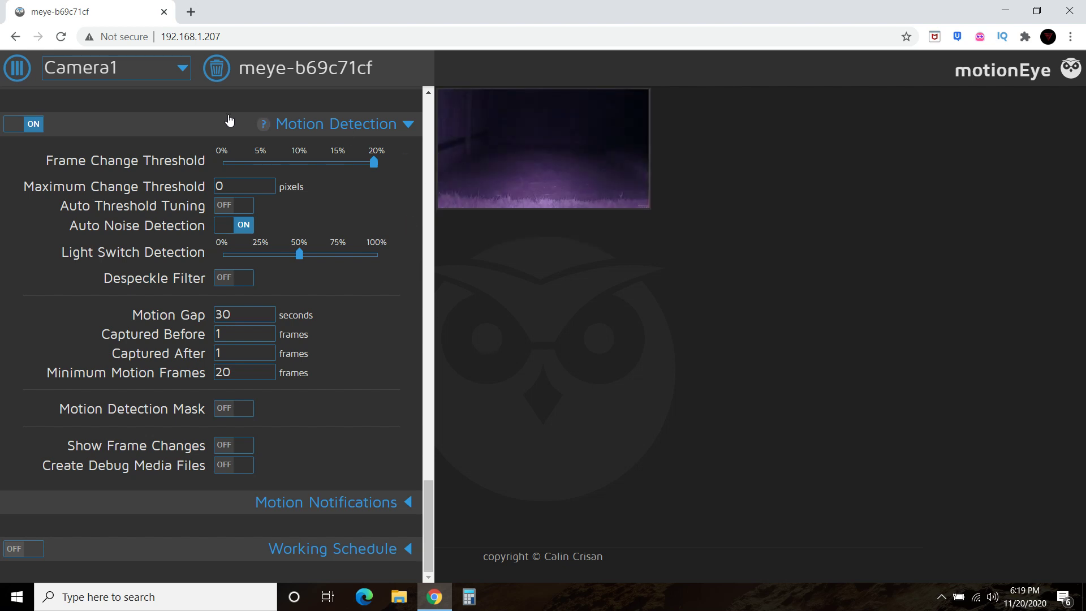
Close the settings panel to return to Camera1's live night feed.
{"action": "left_click", "coordinate": [17, 68]}
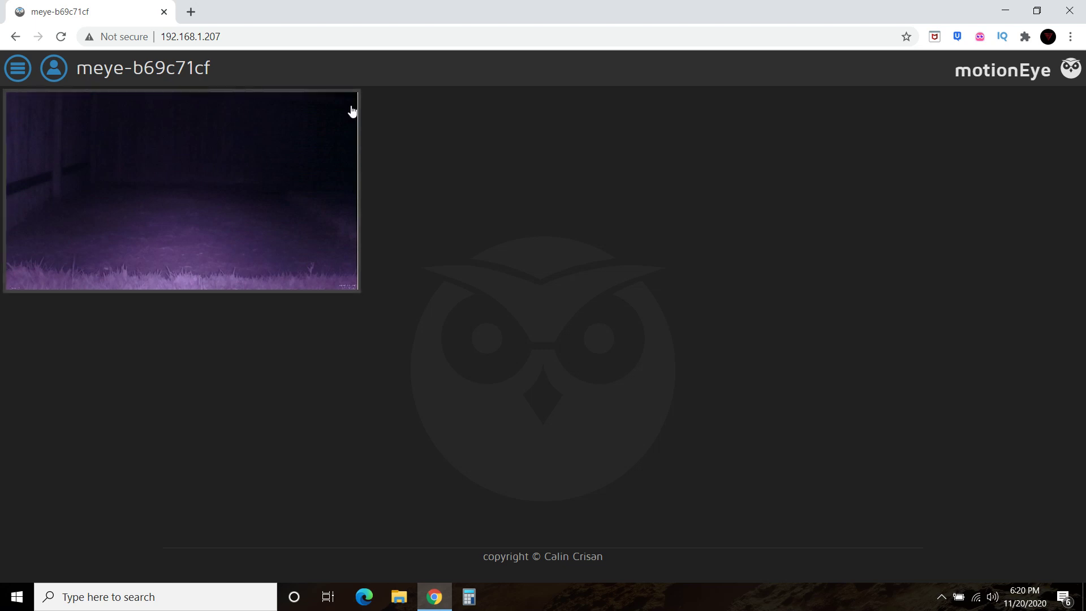
Check Camera1's movie list for new recordings and dismiss it.
{"action": "left_click", "coordinate": [153, 197]}
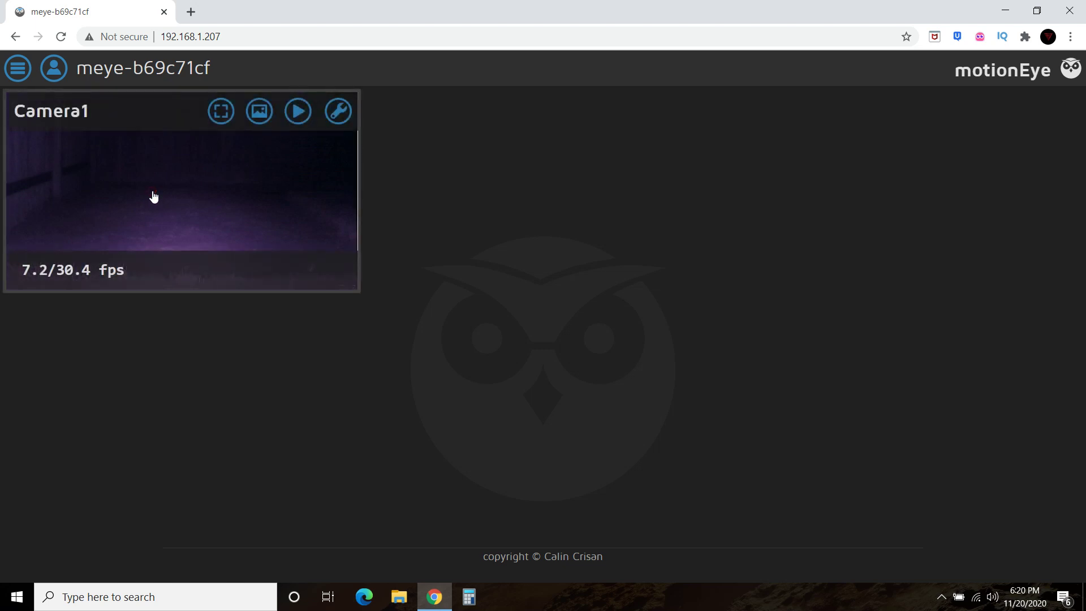
{"action": "left_click", "coordinate": [295, 115]}
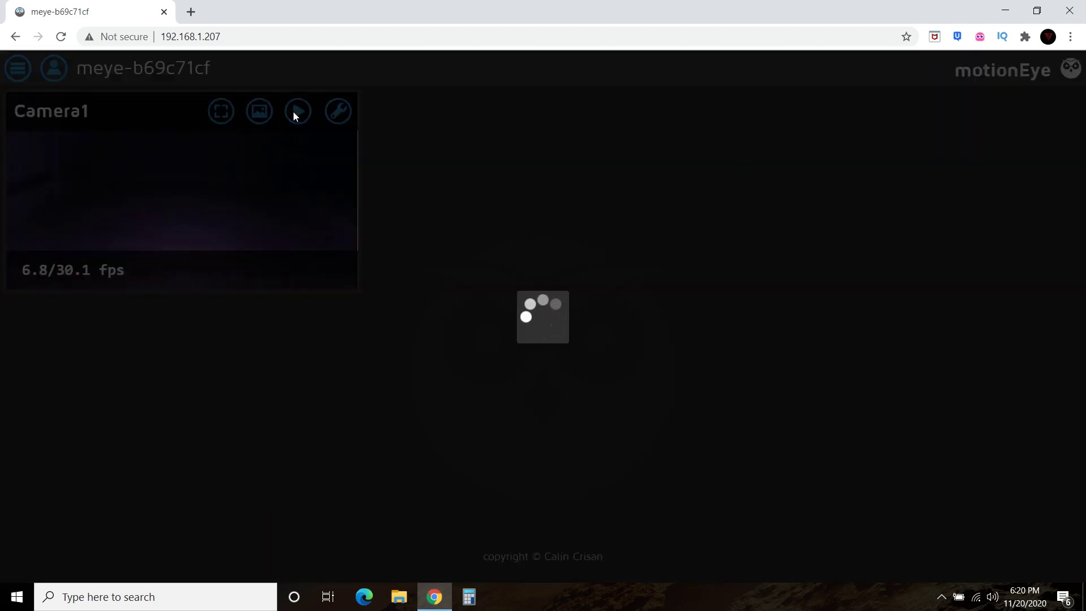
{"action": "left_click", "coordinate": [688, 304]}
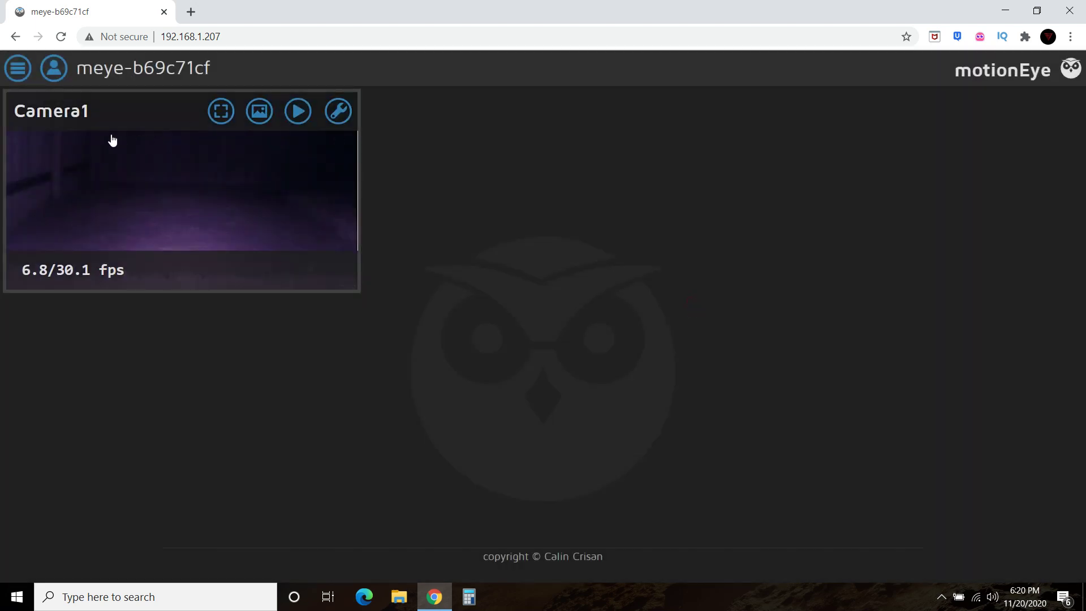
Lower the Frame Change Threshold to about 5% in Motion Detection and apply it.
{"action": "left_click", "coordinate": [18, 68]}
{"action": "scroll", "coordinate": [218, 174], "scroll_direction": "down", "scroll_amount": 2}
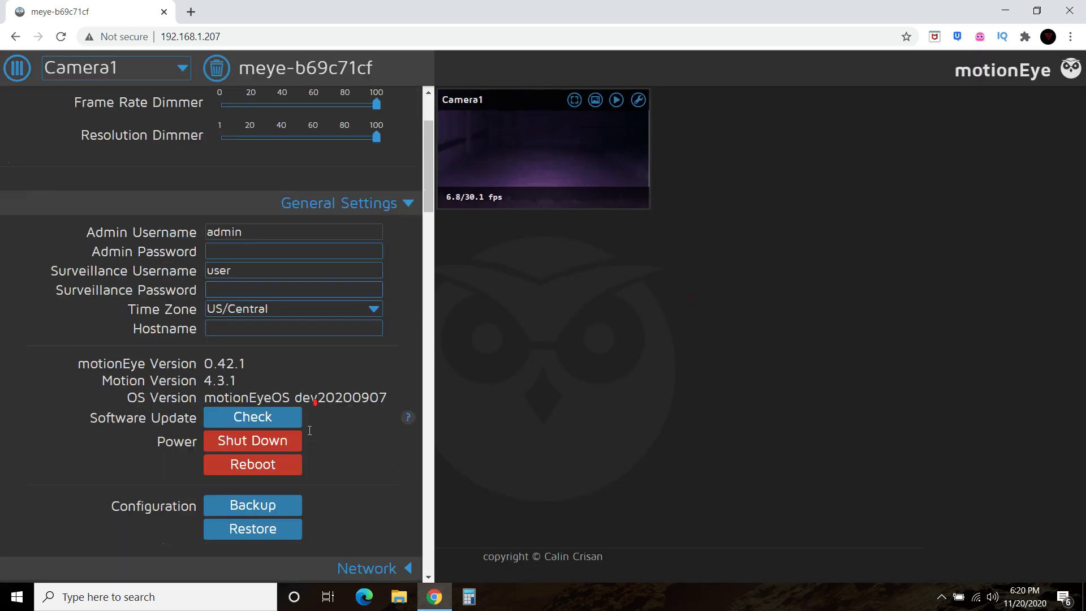
{"action": "scroll", "coordinate": [255, 339], "scroll_direction": "down", "scroll_amount": 6}
{"action": "scroll", "coordinate": [306, 444], "scroll_direction": "down", "scroll_amount": 10}
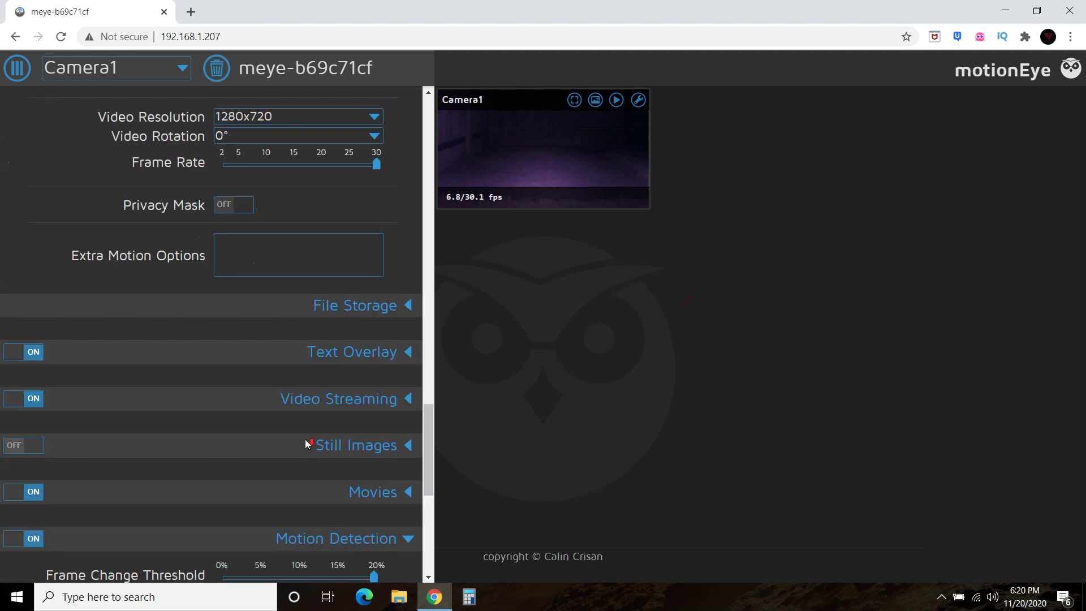
{"action": "scroll", "coordinate": [307, 444], "scroll_direction": "down", "scroll_amount": 5}
{"action": "left_click", "coordinate": [254, 162]}
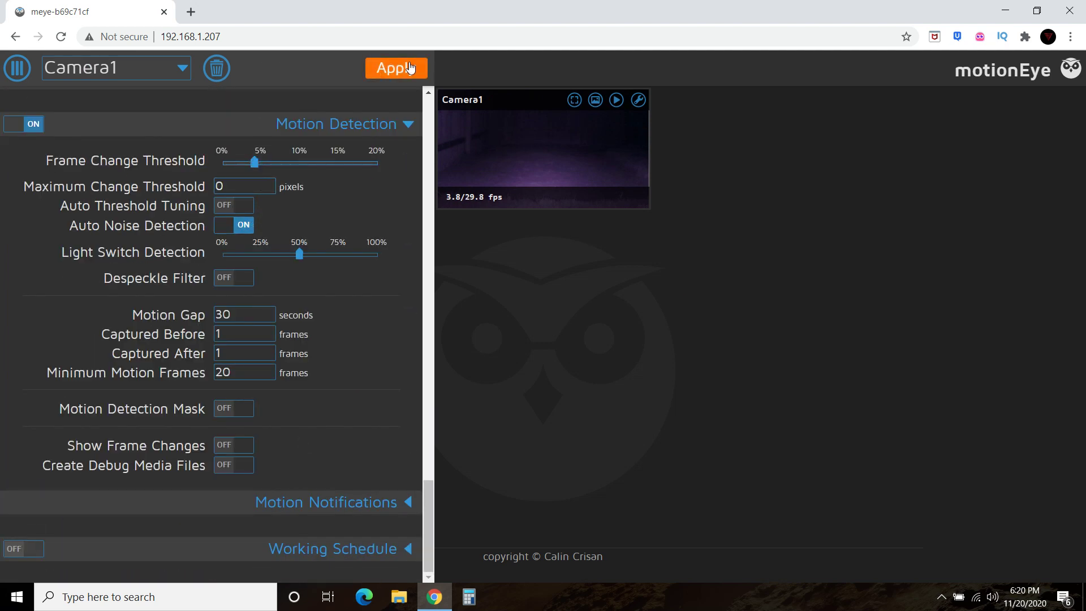
{"action": "left_click", "coordinate": [408, 67]}
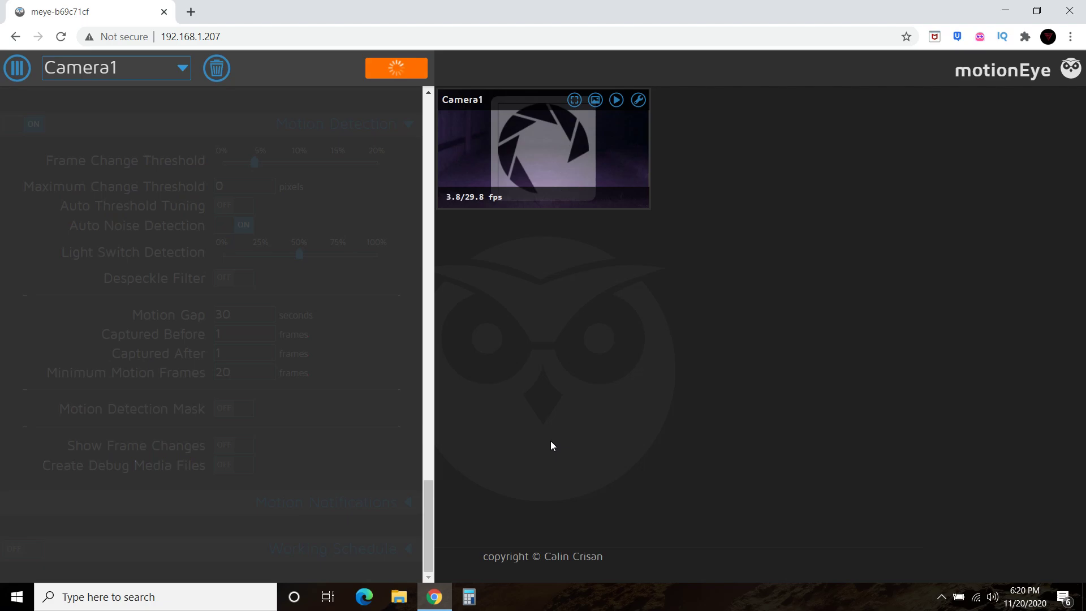